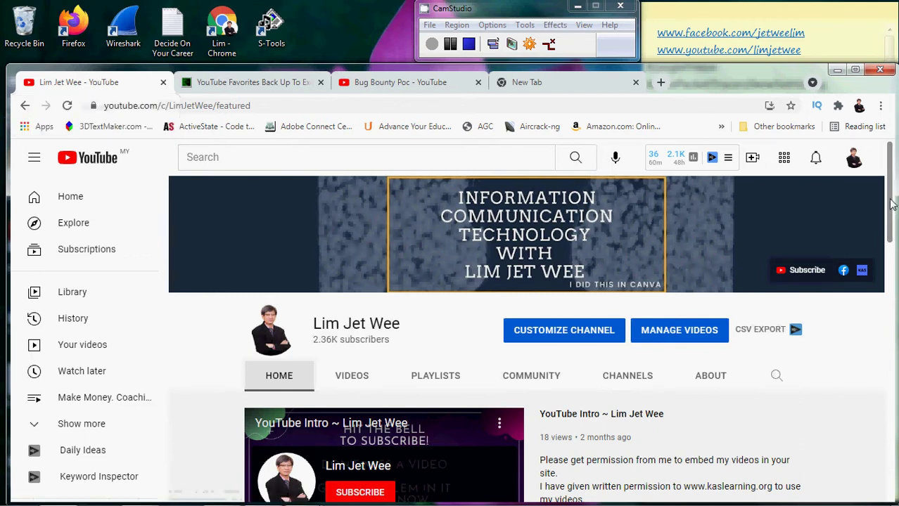
Open the LinkedIn playlist from the channel's Playlists tab.
left_click_drag(892, 207, 893, 277)
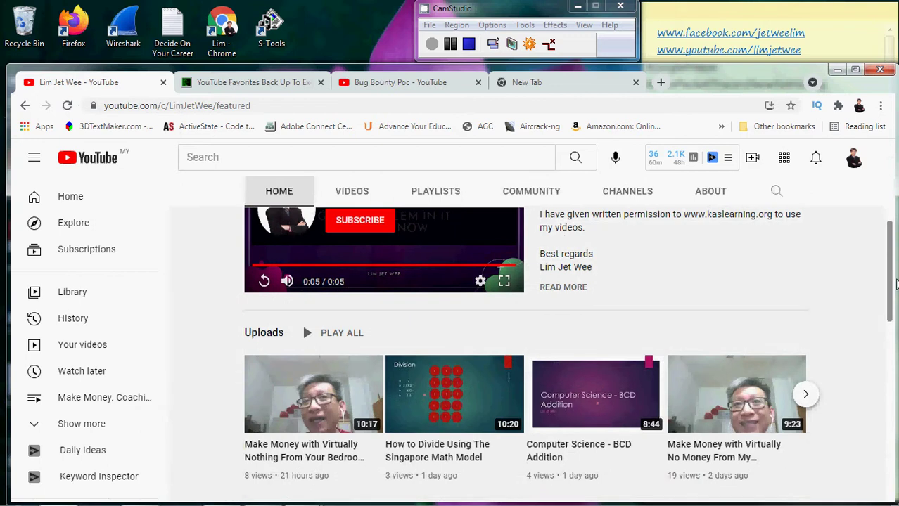
scroll(538, 306, "down", 4)
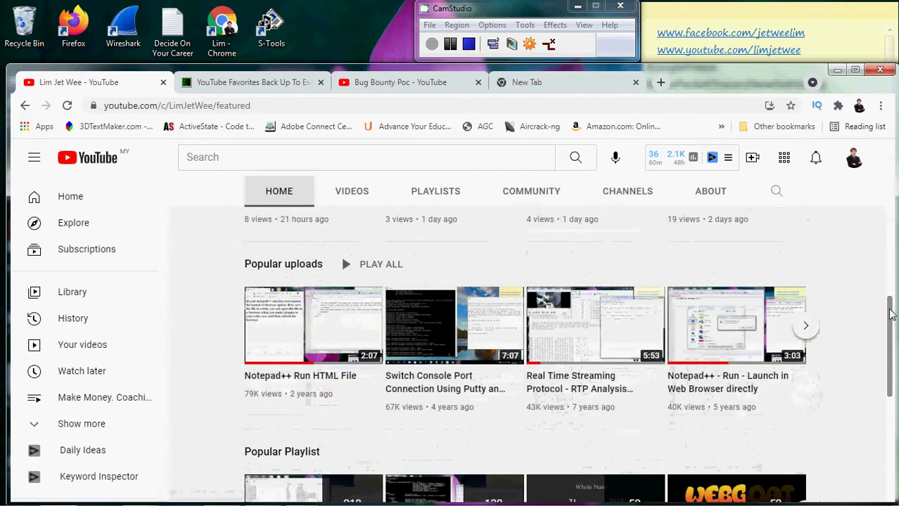
left_click_drag(891, 316, 890, 149)
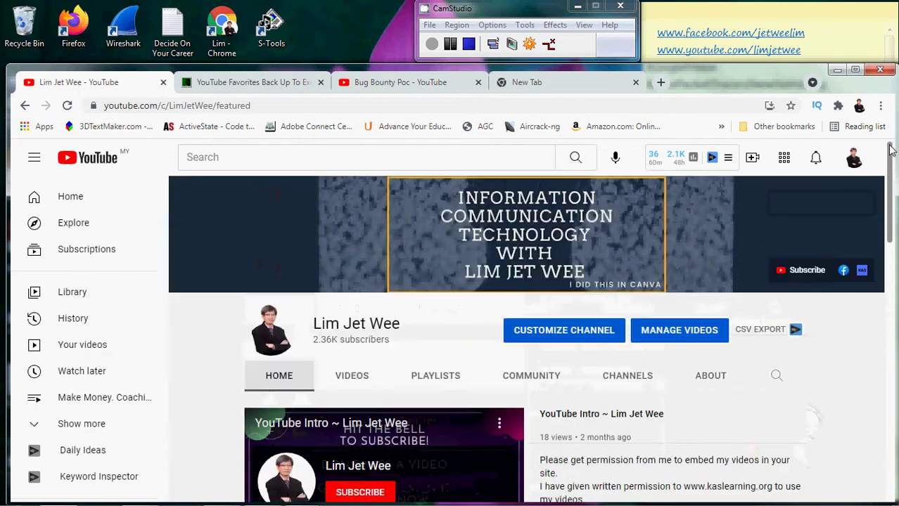
left_click(442, 377)
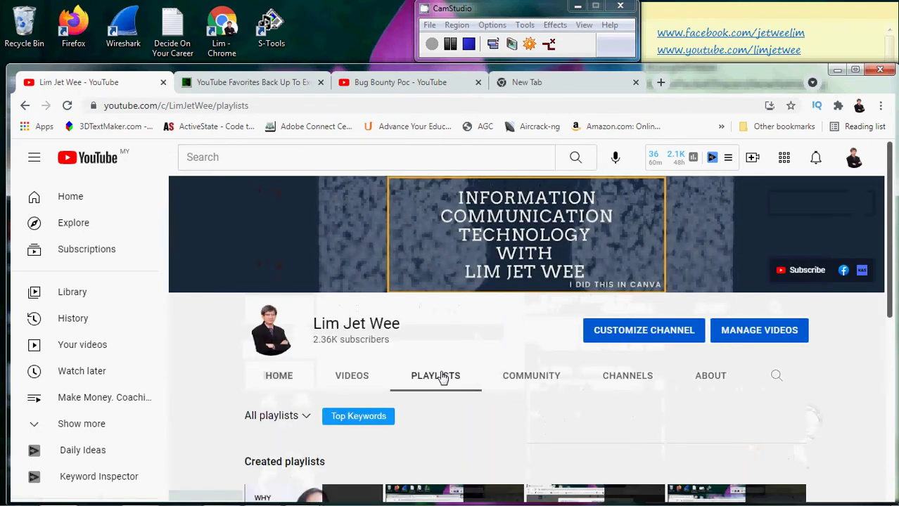
mouse_move(890, 180)
left_mouse_down()
mouse_move(894, 304)
mouse_move(894, 277)
left_mouse_up()
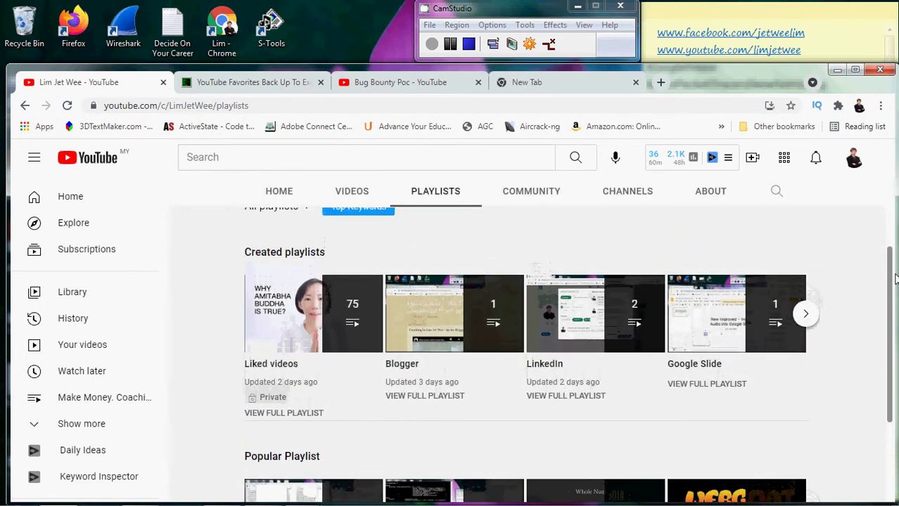
left_click(569, 398)
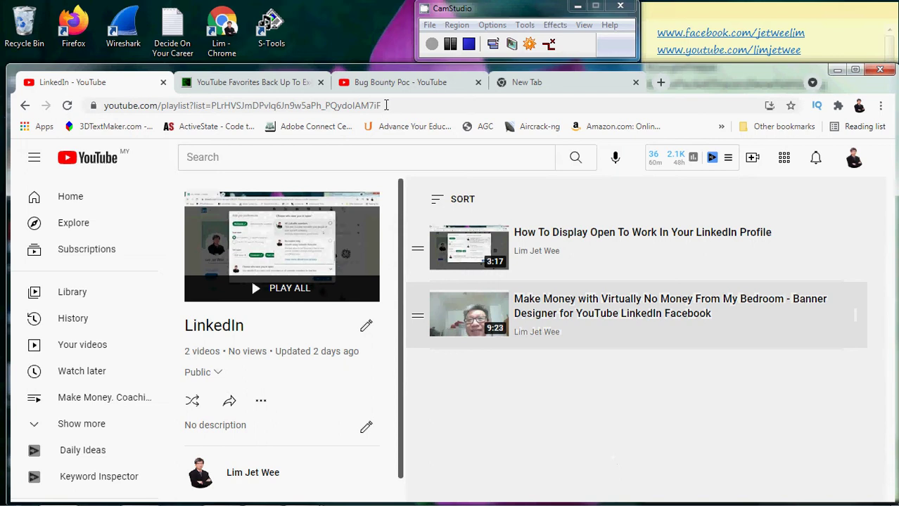
Copy the LinkedIn playlist's full web address from the address bar.
left_click_drag(391, 105, 99, 106)
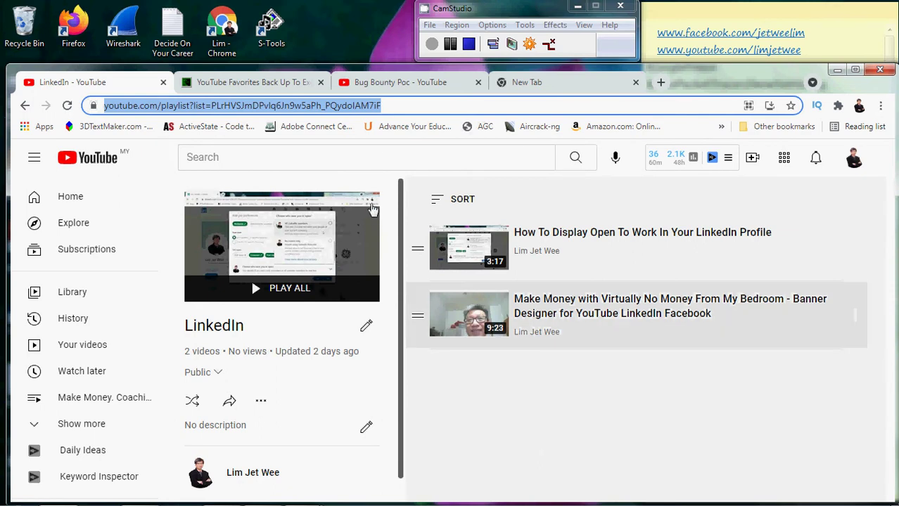
right_click(366, 111)
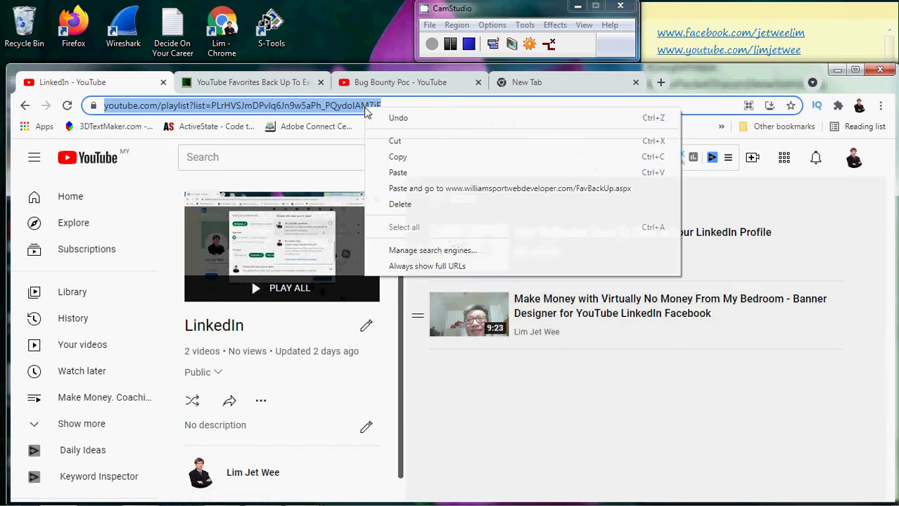
left_click(425, 159)
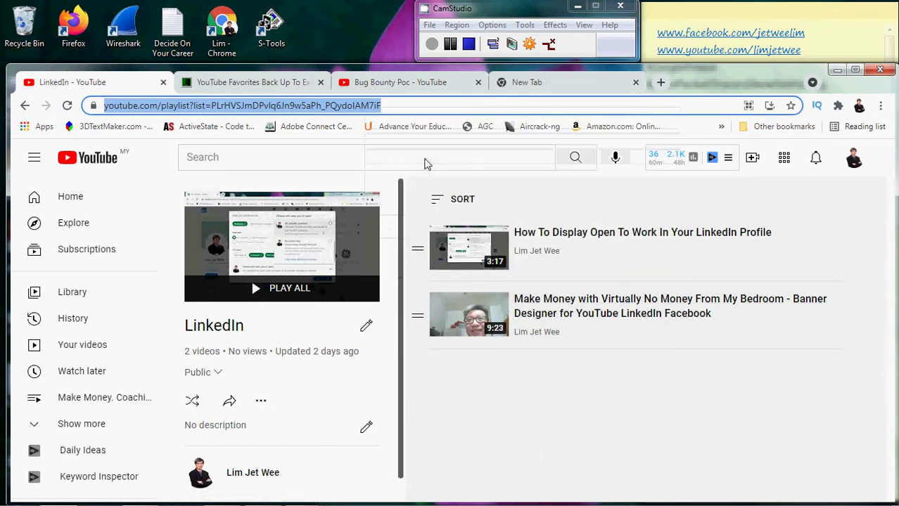
Paste the LinkedIn playlist address into FavBackUp's playlist id box and submit it for export.
left_click(271, 88)
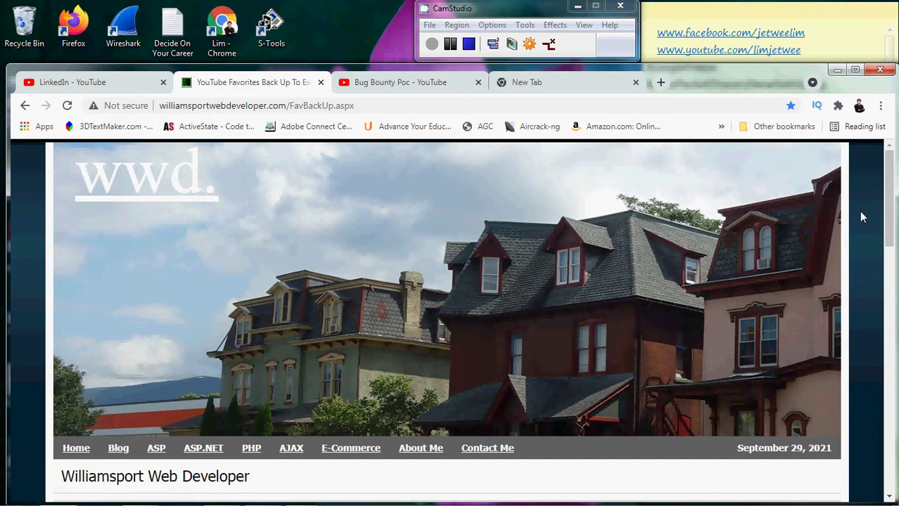
left_click_drag(888, 208, 887, 285)
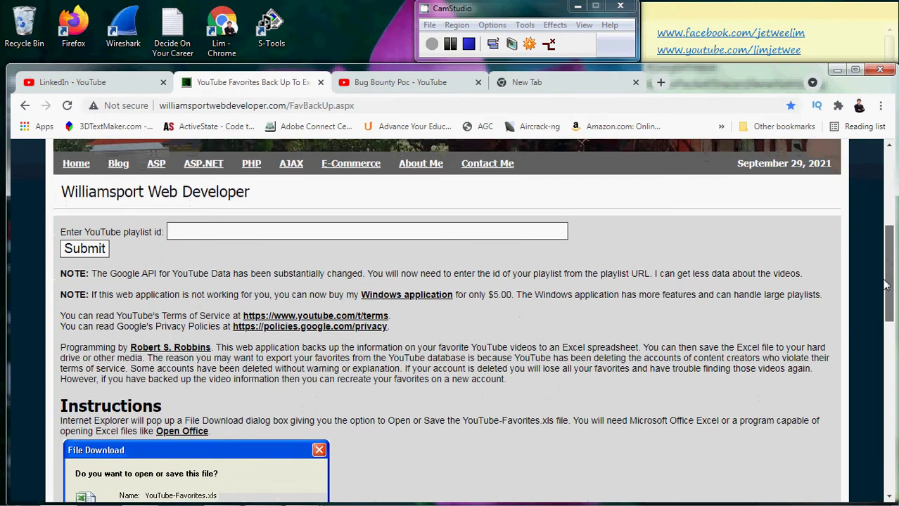
left_click_drag(886, 283, 885, 285)
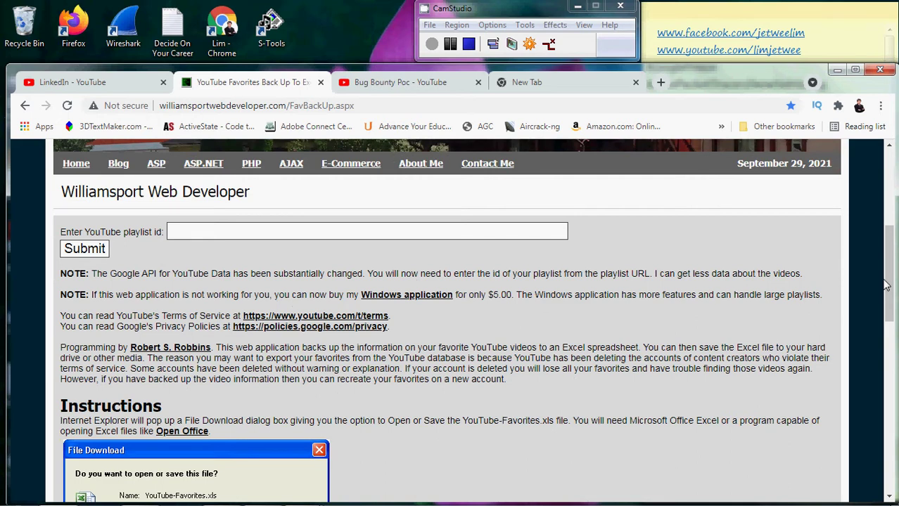
left_click(415, 232)
right_click(415, 232)
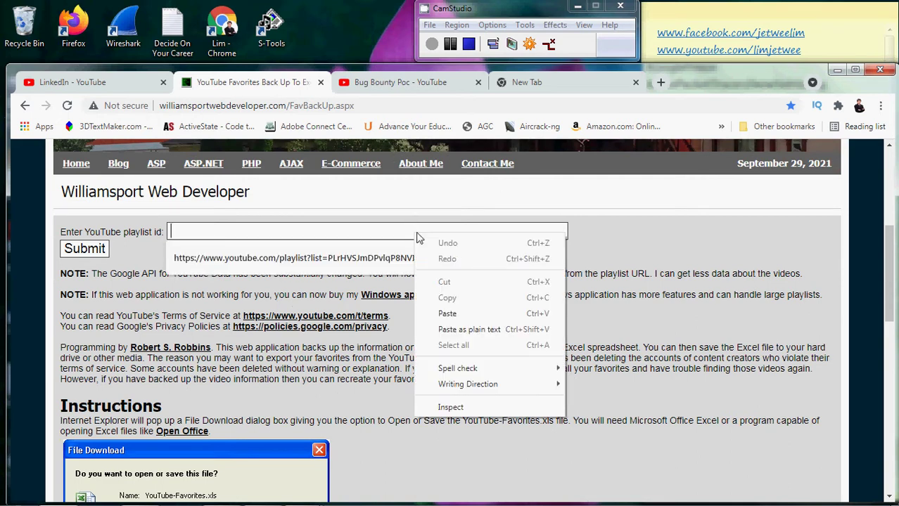
left_click(463, 314)
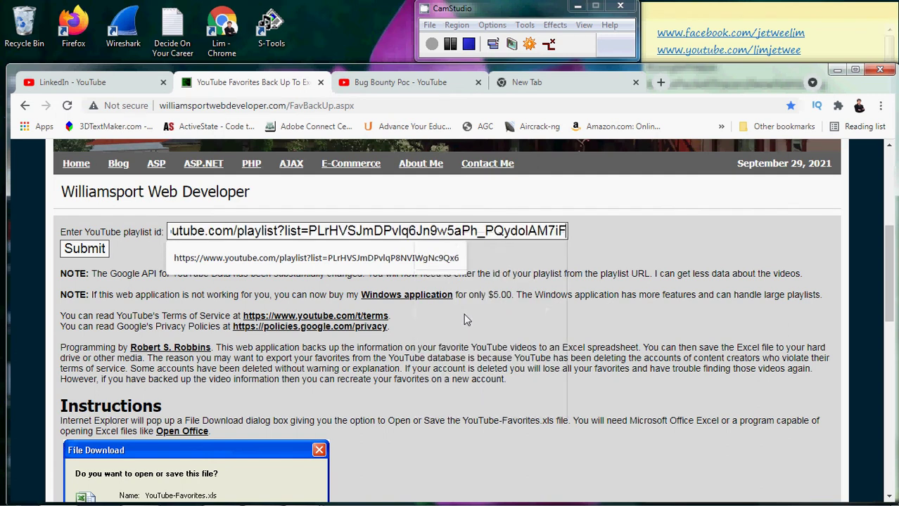
key("Home")
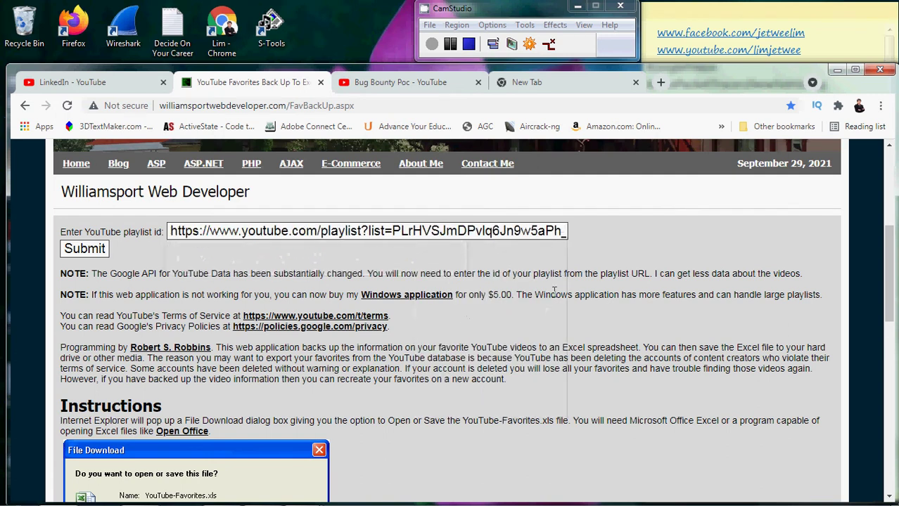
left_click(83, 254)
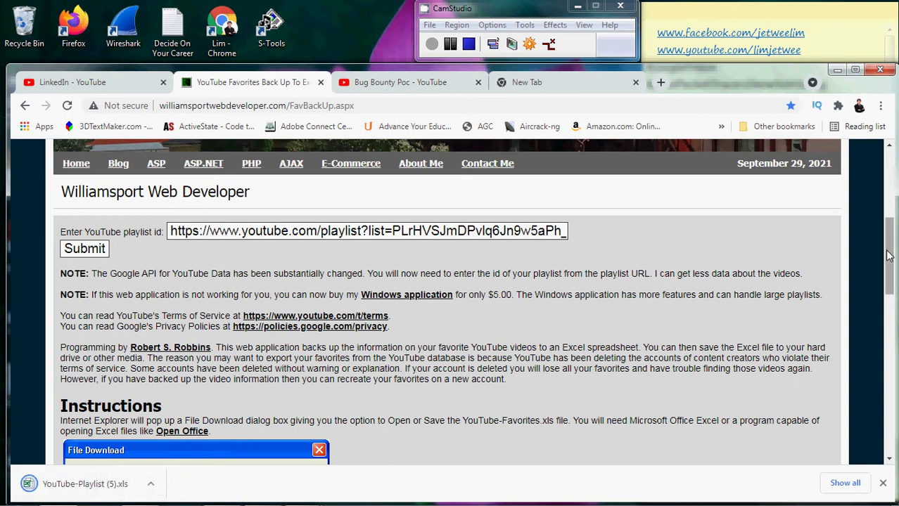
Open YouTube-Playlist (5).xls from Chrome's download bar.
left_click_drag(887, 257, 892, 300)
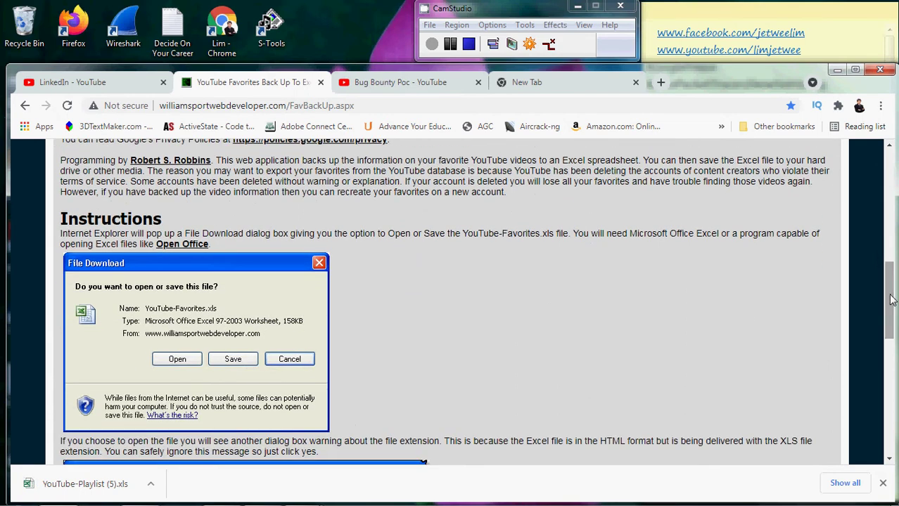
left_click(150, 484)
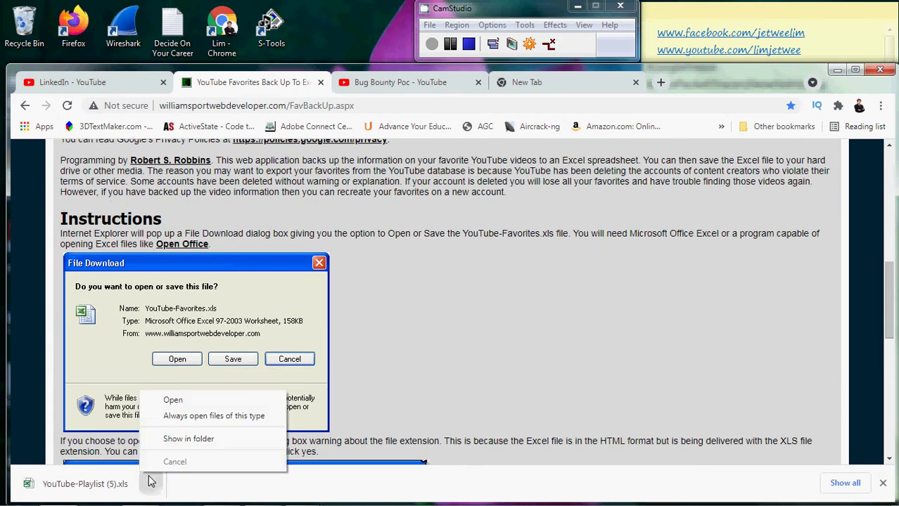
left_click(184, 400)
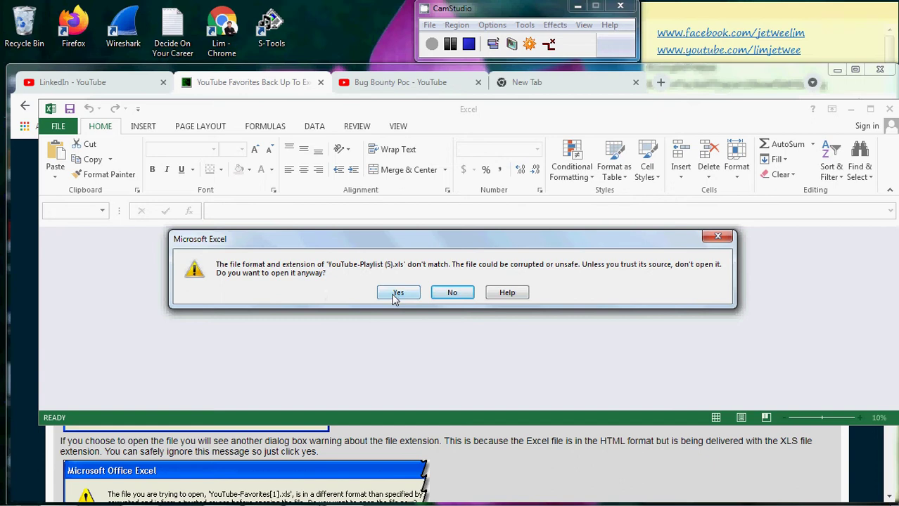
Accept Excel's format-mismatch warning so YouTube-Playlist (5).xls opens.
left_click(396, 294)
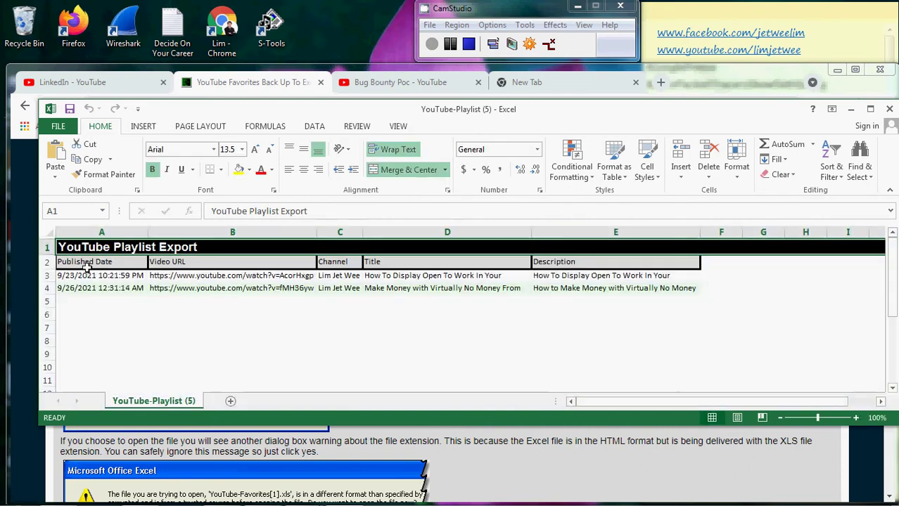
left_click(206, 277)
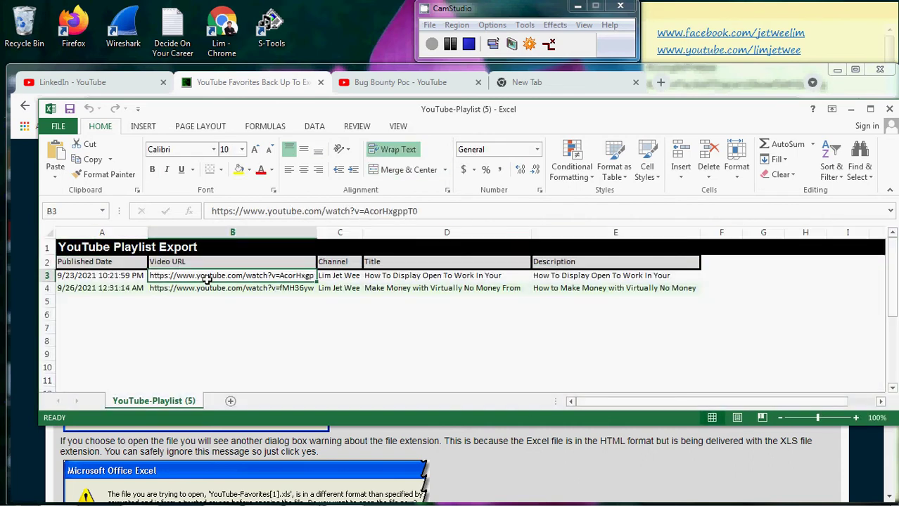
left_click_drag(208, 289, 211, 277)
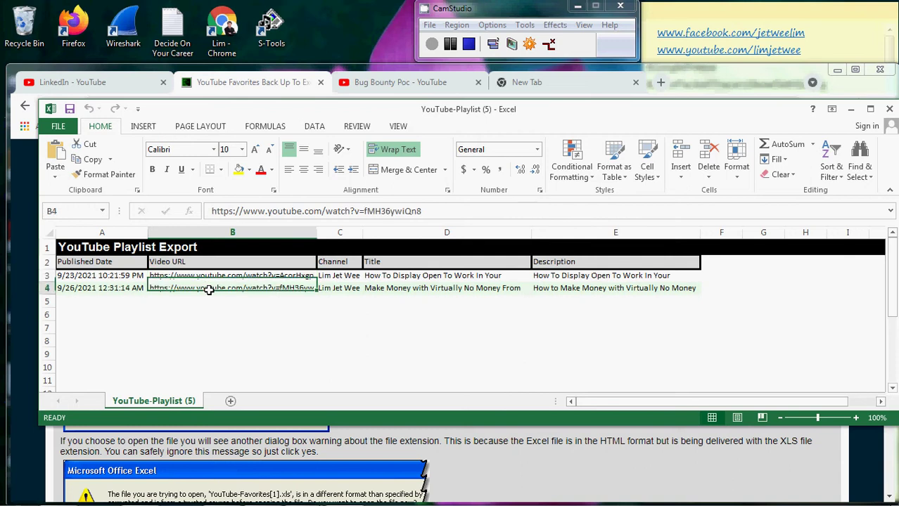
left_click(336, 275)
left_click(340, 290)
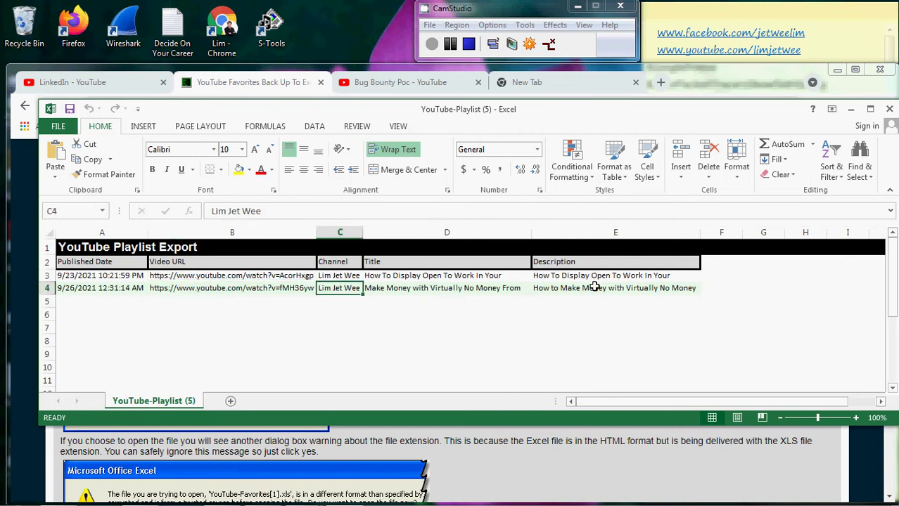
left_click(251, 277)
left_click(259, 291)
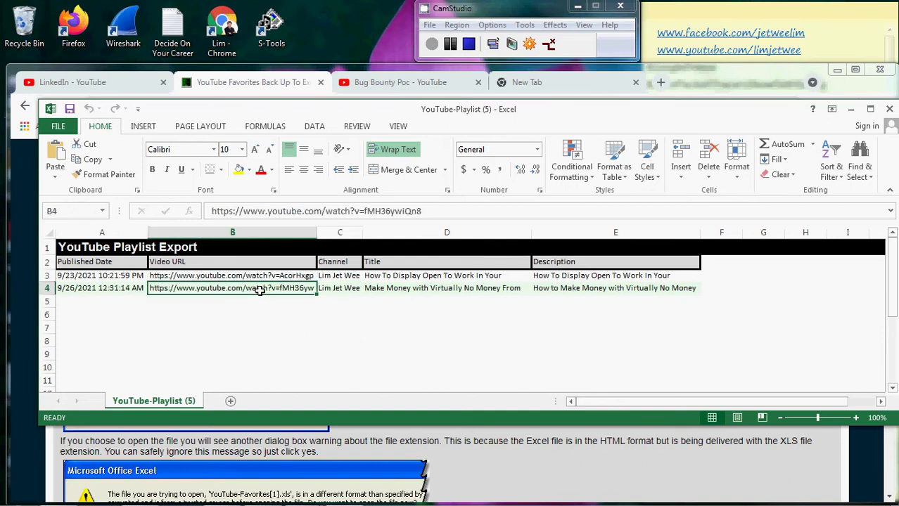
left_click(458, 277)
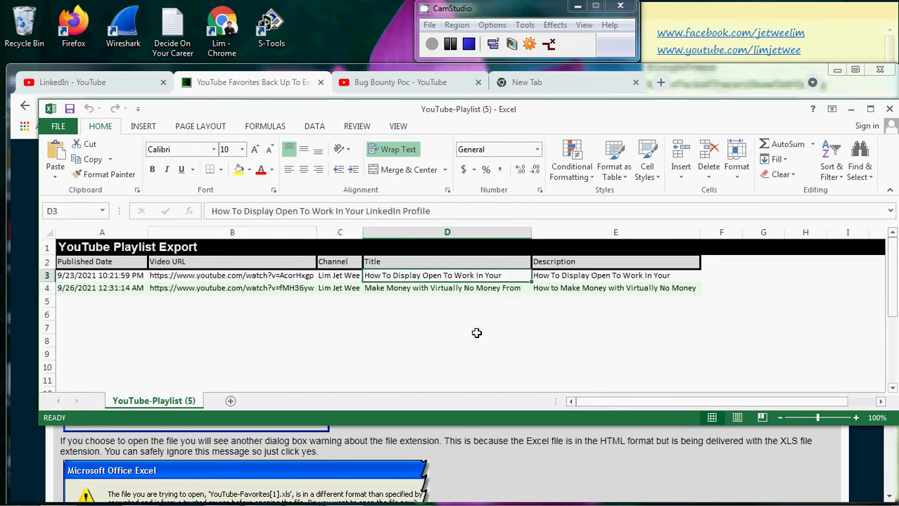
left_click(467, 290)
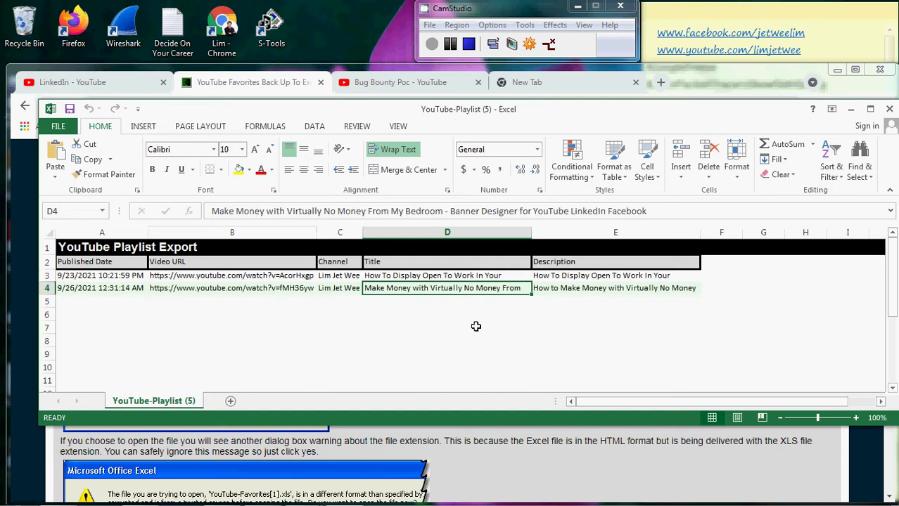
left_click(618, 288)
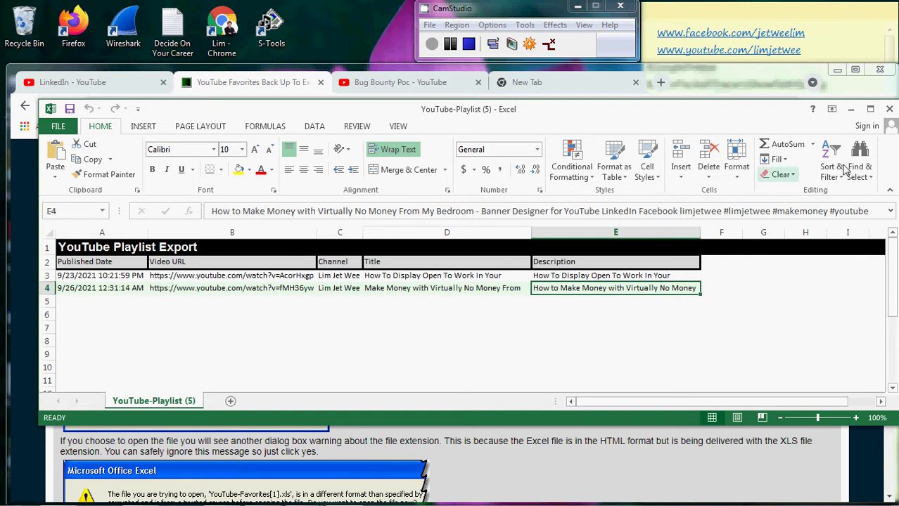
left_click(890, 110)
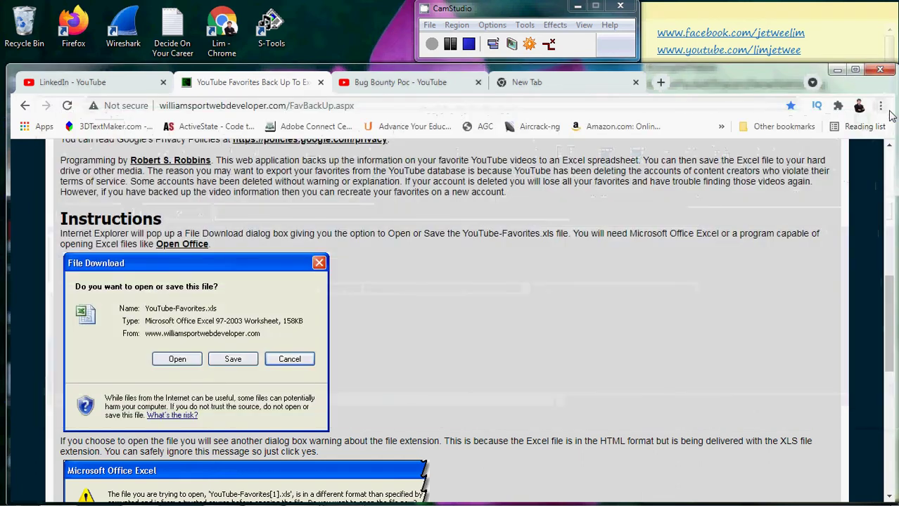
Switch to the Bug Bounty Poc channel's Playlists page.
left_click(401, 85)
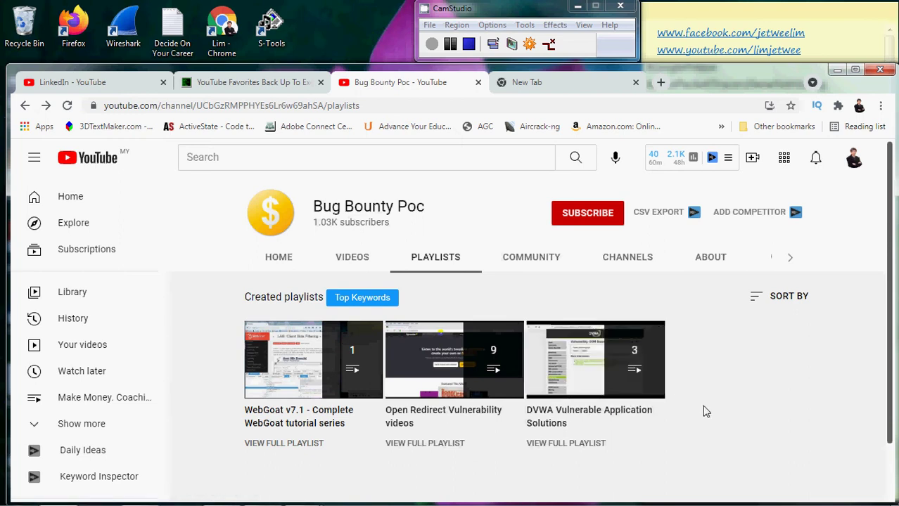
Open the DVWA Vulnerable Application Solutions playlist, copy its address, and return to FavBackUp.
left_click(579, 443)
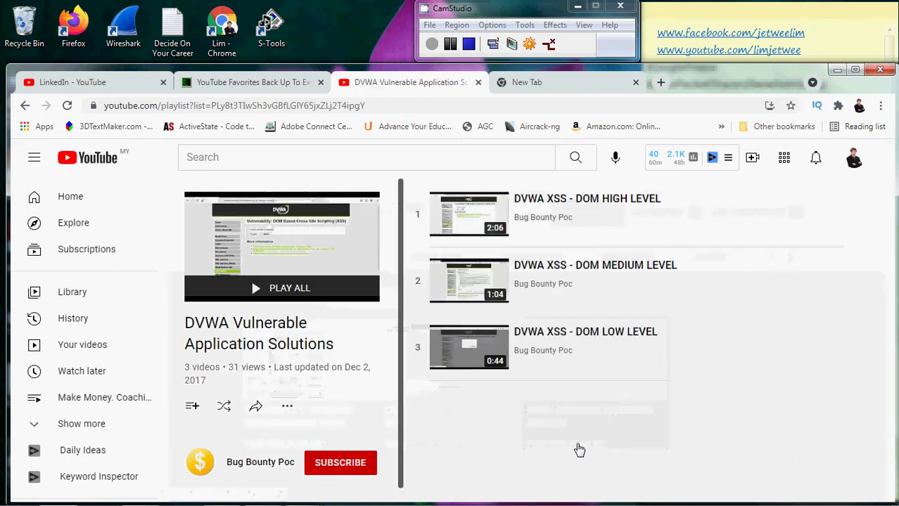
left_click(265, 105)
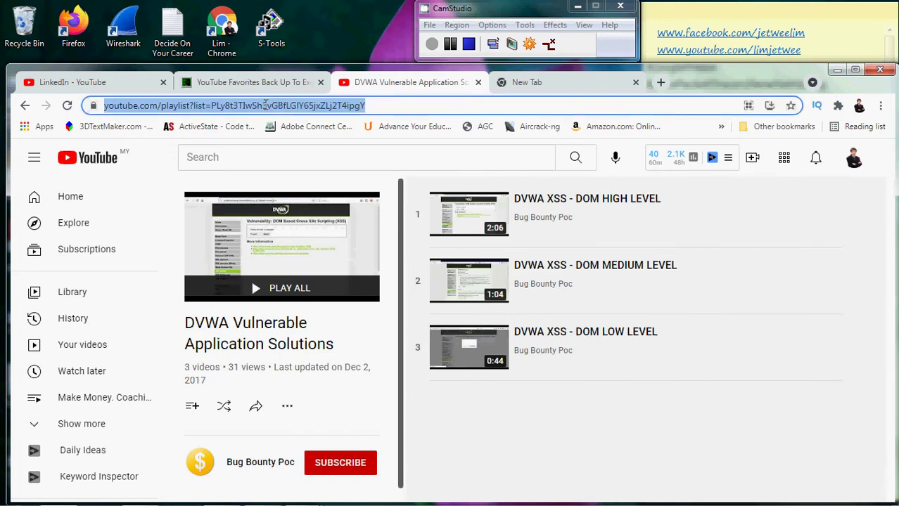
right_click(265, 105)
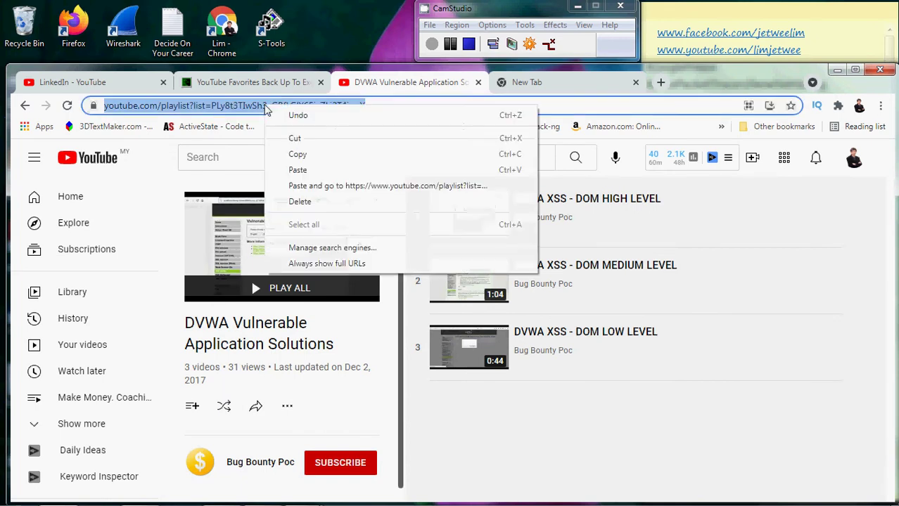
left_click(301, 160)
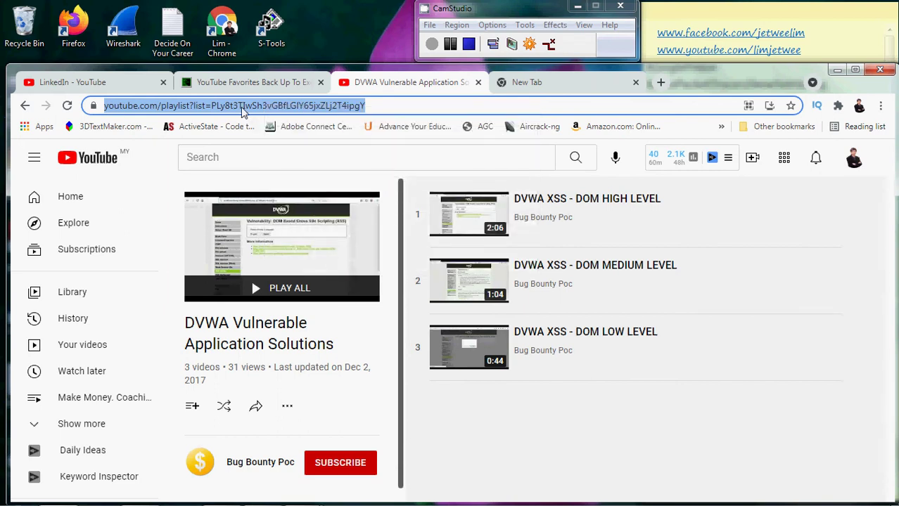
left_click(260, 82)
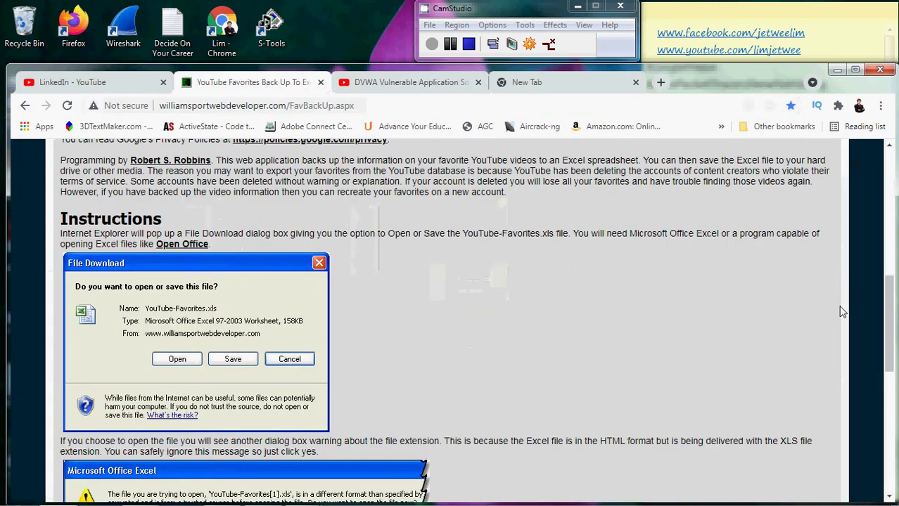
Replace the playlist id with the DVWA playlist address and submit it for export.
left_click_drag(889, 278, 889, 190)
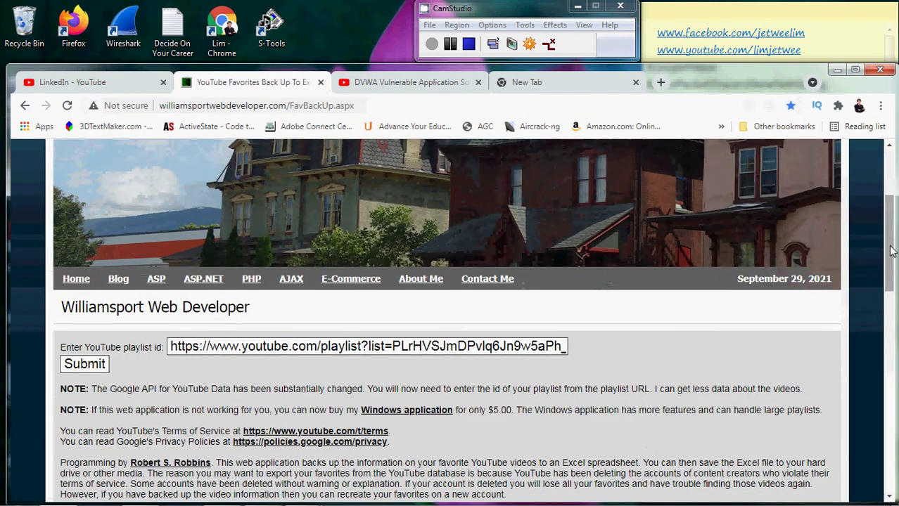
triple_click(524, 338)
key("Delete")
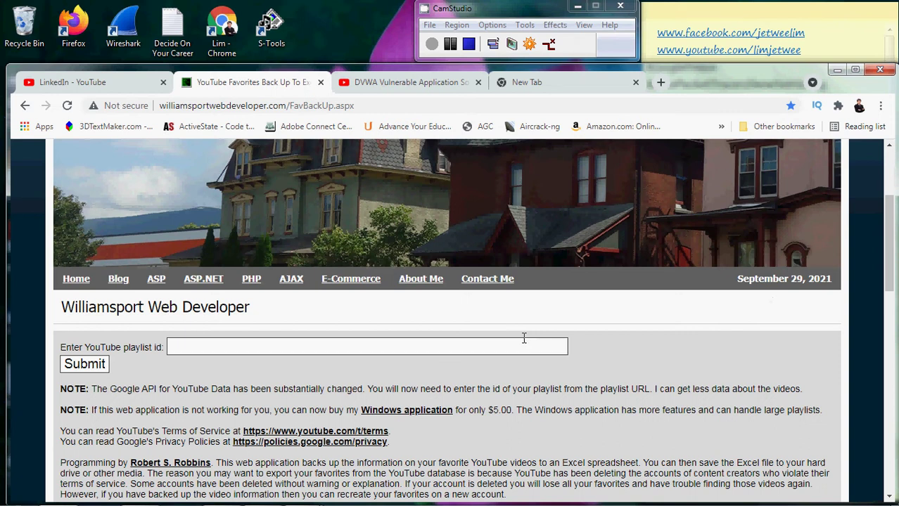
right_click(323, 346)
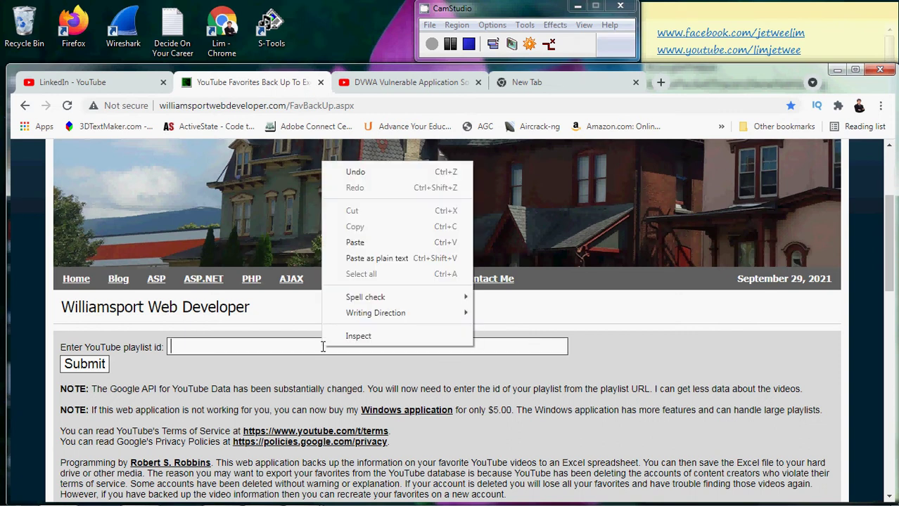
left_click(359, 248)
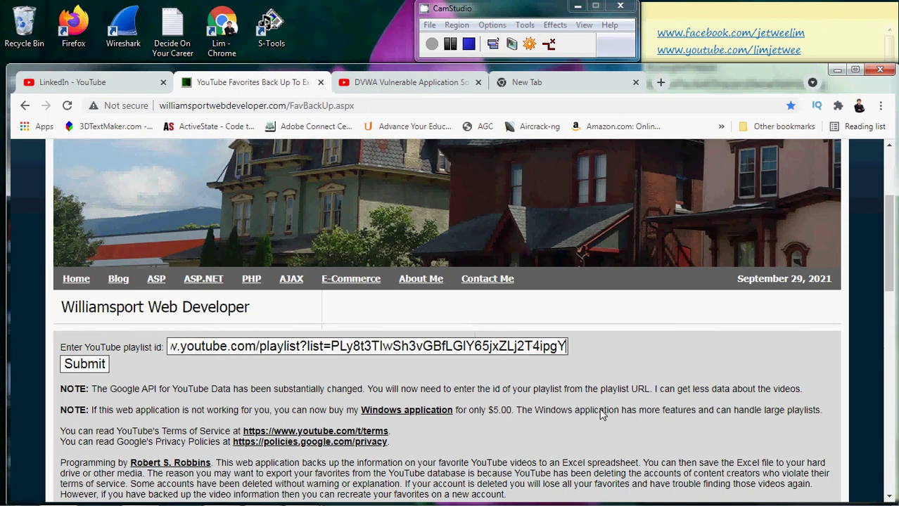
left_click(91, 369)
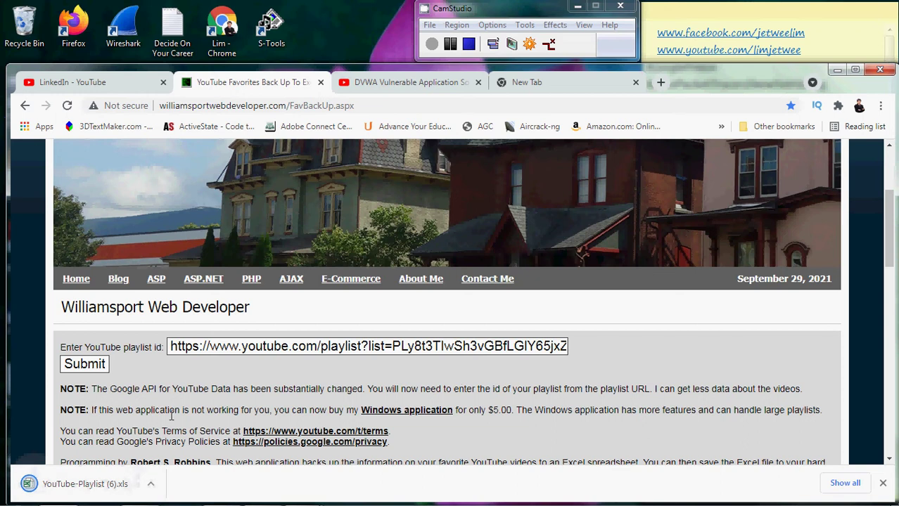
Open YouTube-Playlist (6).xls from the downloads and accept Excel's format warning.
left_click(152, 486)
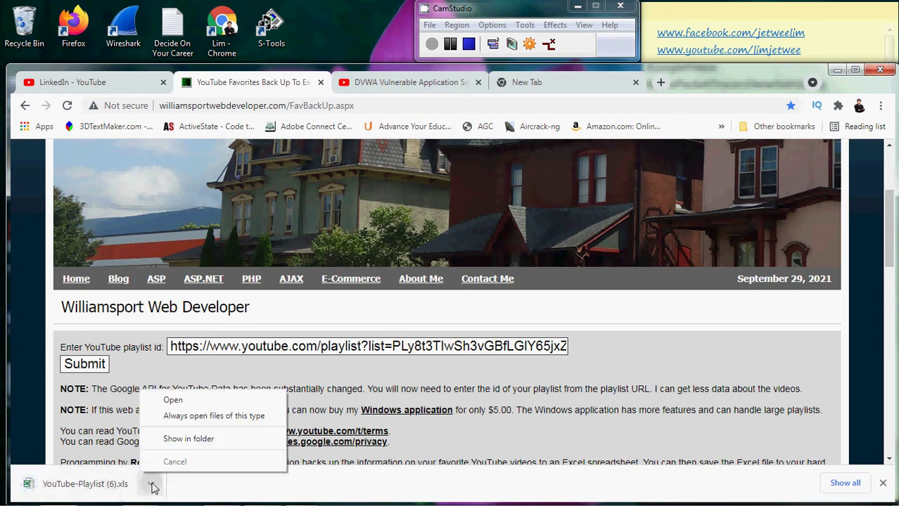
left_click(172, 400)
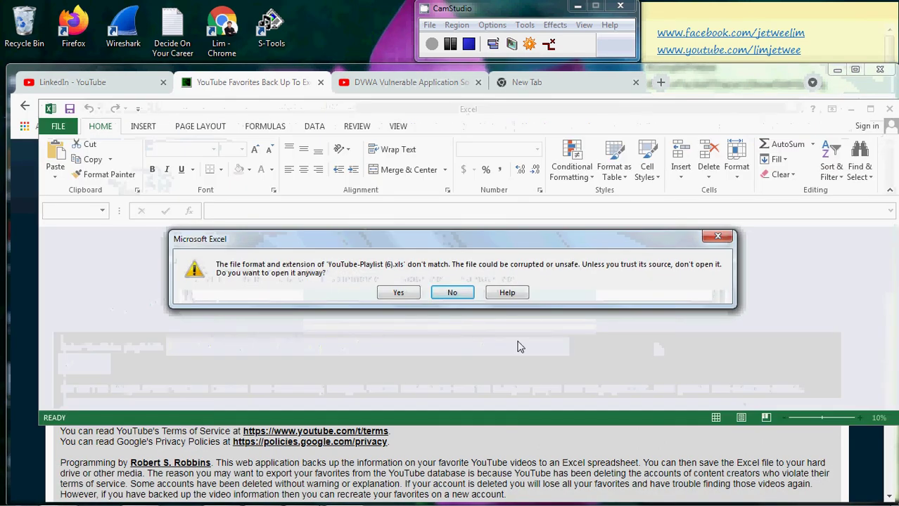
left_click(396, 297)
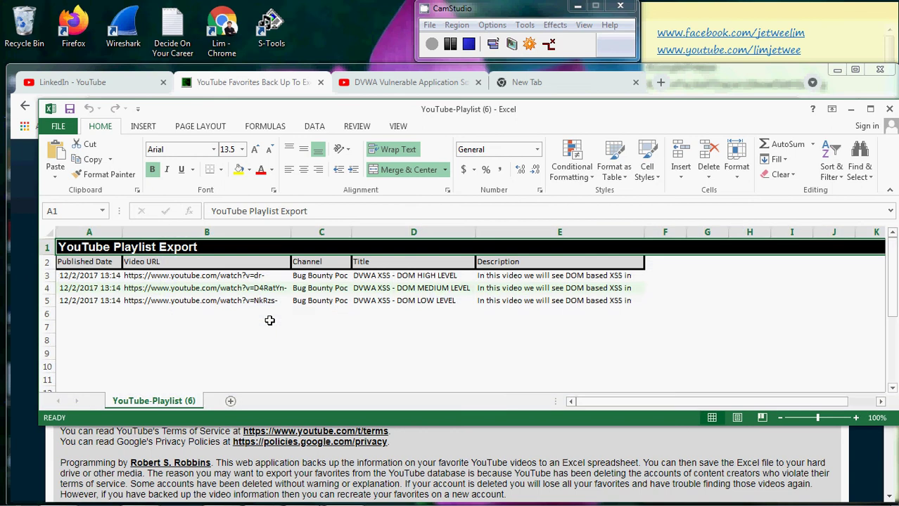
Widen column B to reveal the full video URLs, then go back to the FavBackUp page.
left_click(266, 320)
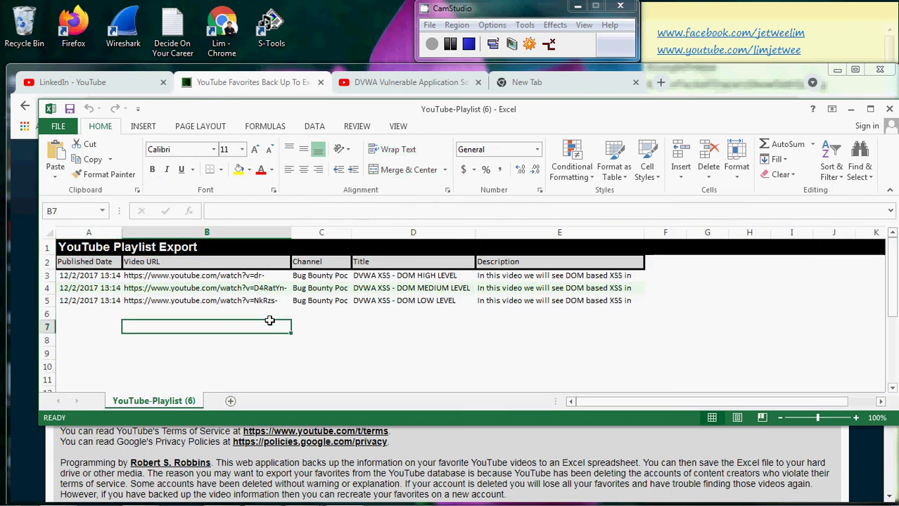
left_click(308, 289)
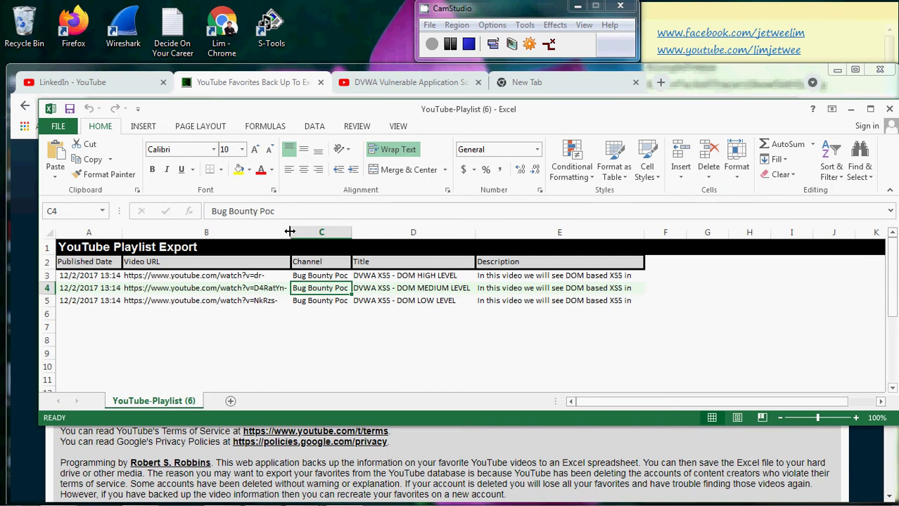
left_click_drag(290, 233, 337, 236)
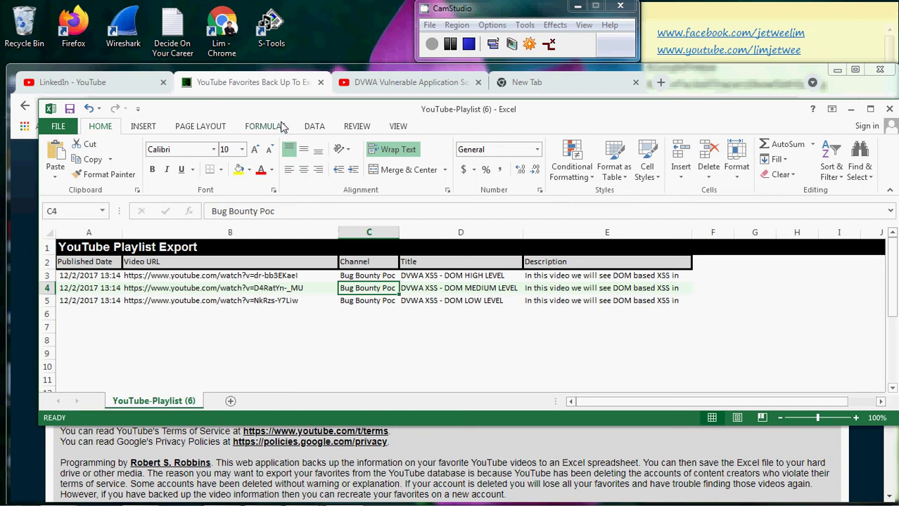
left_click(281, 89)
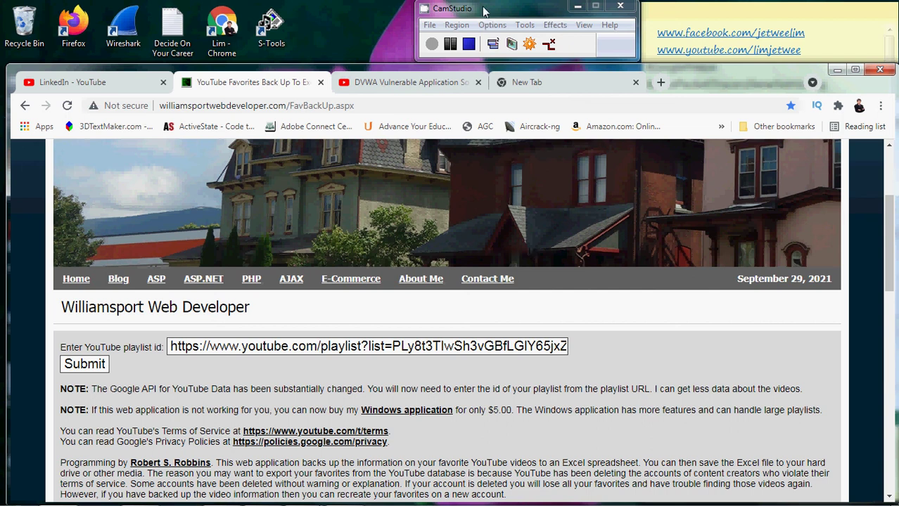
Switch back to the LinkedIn playlist page showing its two videos.
left_click(102, 94)
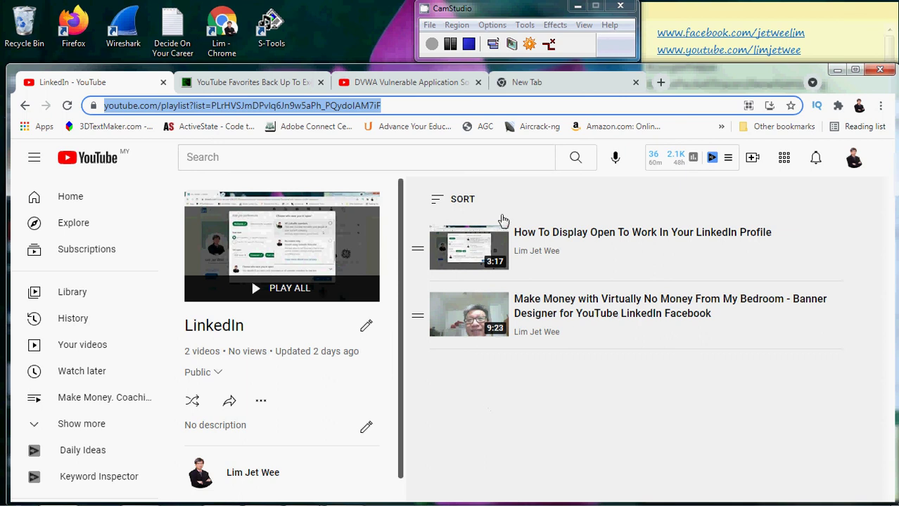
left_click(505, 14)
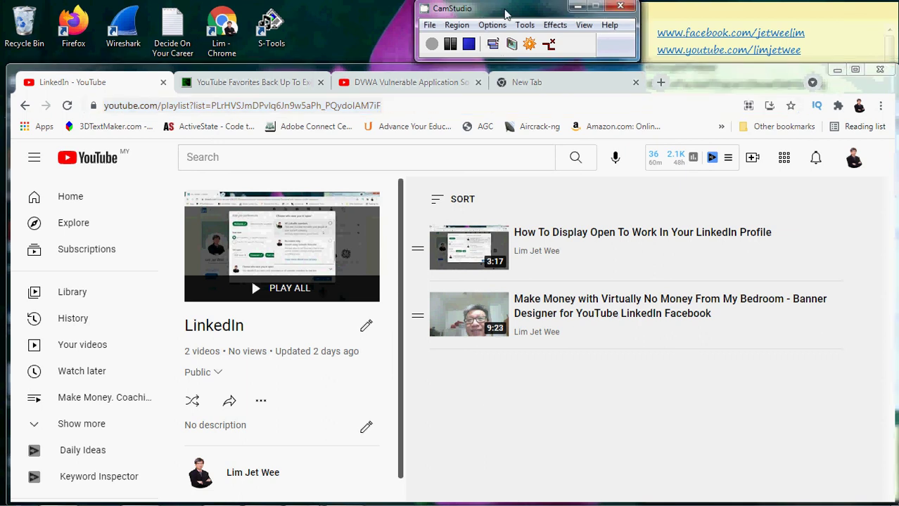